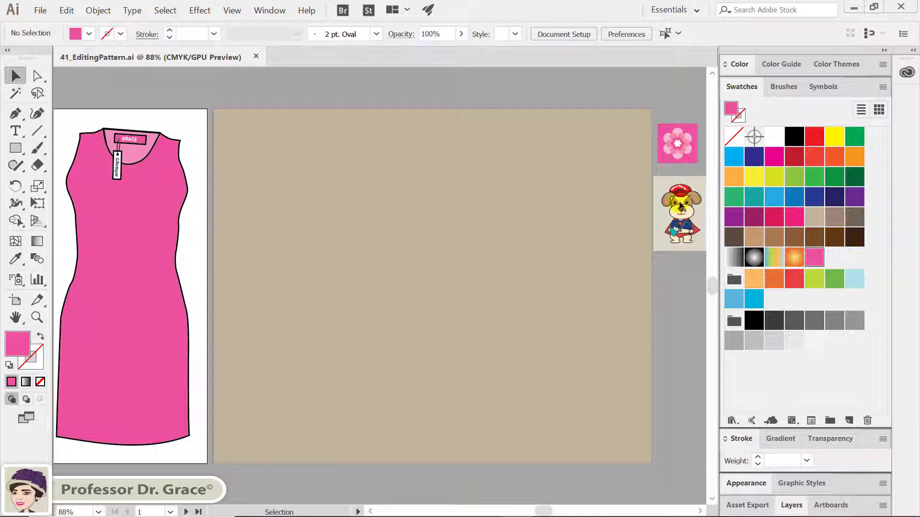
Add the pink flower artwork to the Swatches panel as a pattern swatch.
{"action": "left_click", "coordinate": [670, 105]}
{"action": "left_click", "coordinate": [689, 164]}
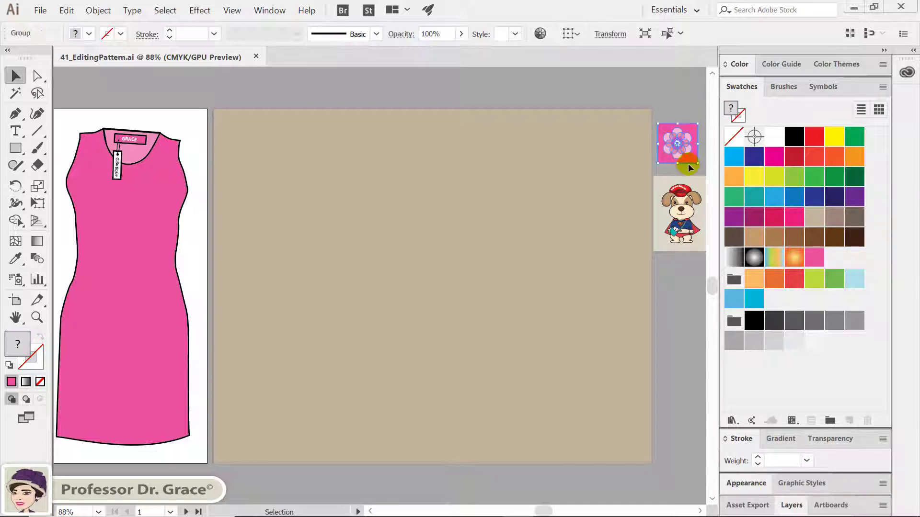
{"action": "left_click_drag", "start_coordinate": [674, 142], "coordinate": [836, 258]}
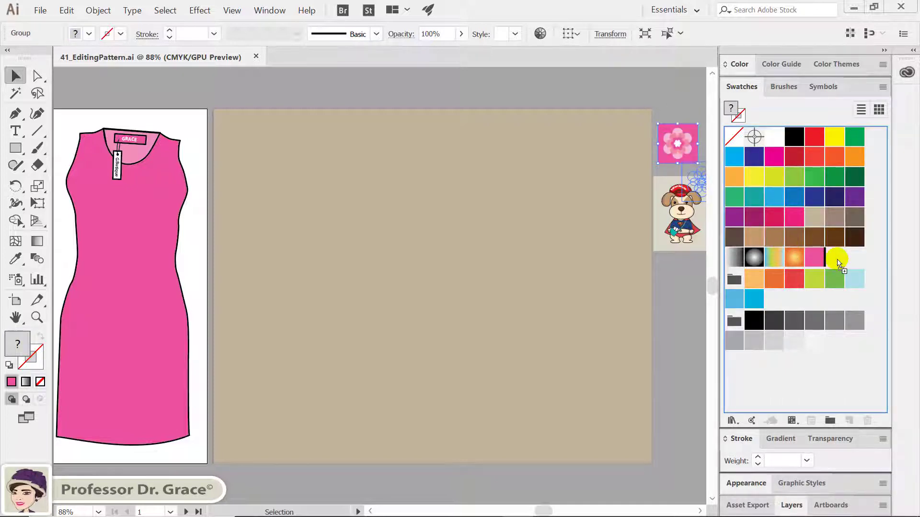
Add the puppy artwork to the Swatches panel as a second pattern swatch.
{"action": "left_click", "coordinate": [679, 269]}
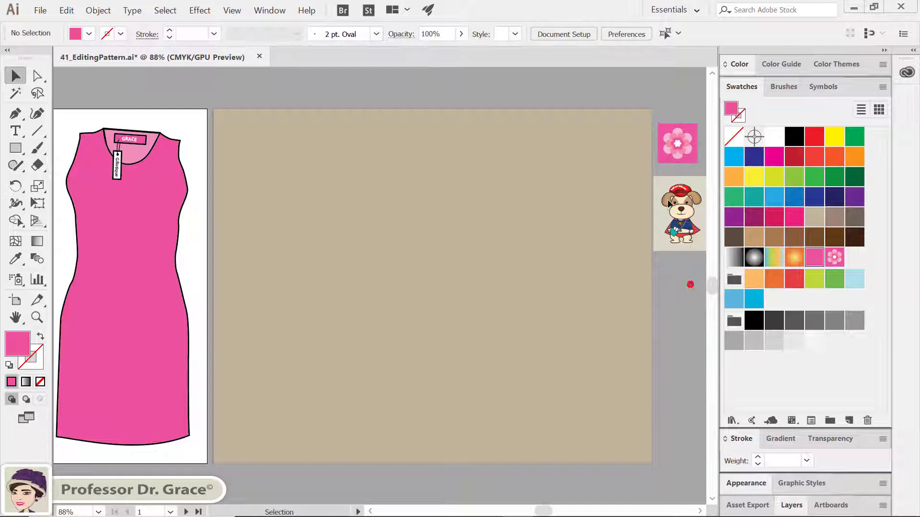
{"action": "mouse_move", "coordinate": [669, 204]}
{"action": "left_mouse_down"}
{"action": "mouse_move", "coordinate": [756, 269]}
{"action": "mouse_move", "coordinate": [855, 259]}
{"action": "left_mouse_up"}
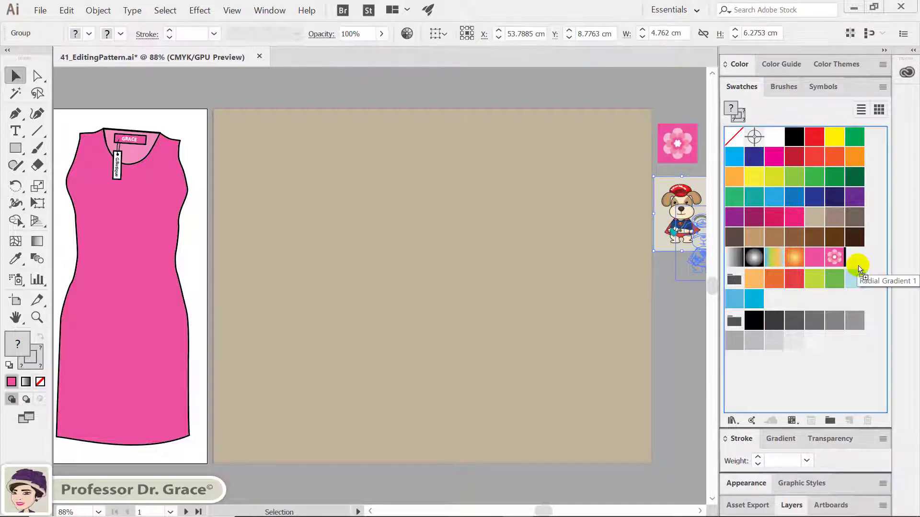
{"action": "left_click", "coordinate": [676, 280]}
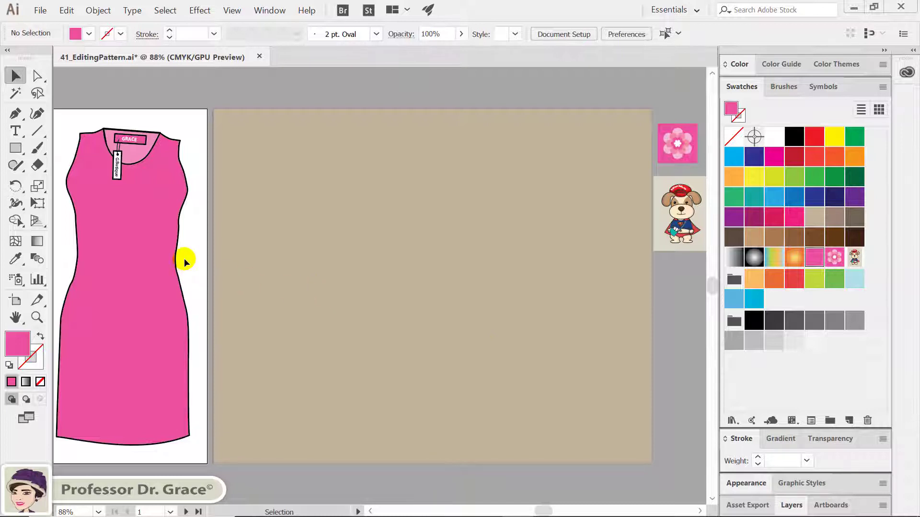
Apply the flower pattern swatch as the dress fill, then select the dress with its label.
{"action": "left_click", "coordinate": [154, 261]}
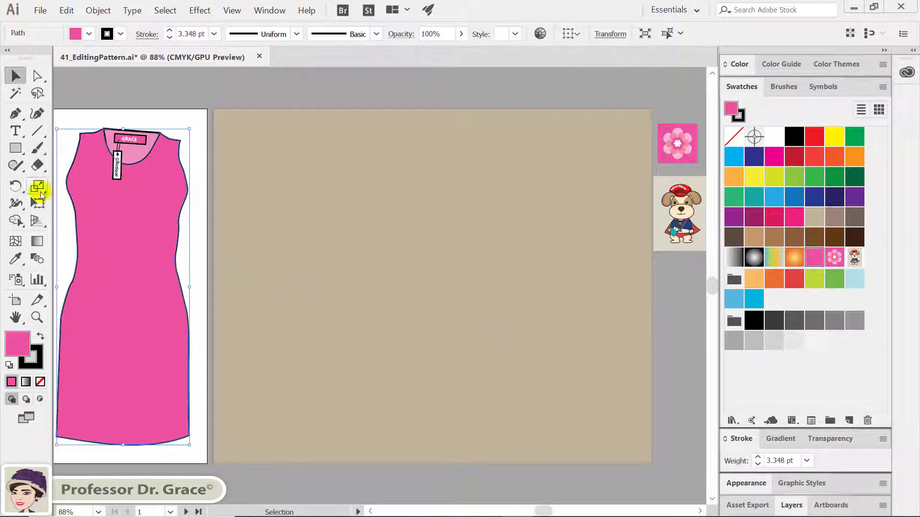
{"action": "left_click", "coordinate": [92, 206]}
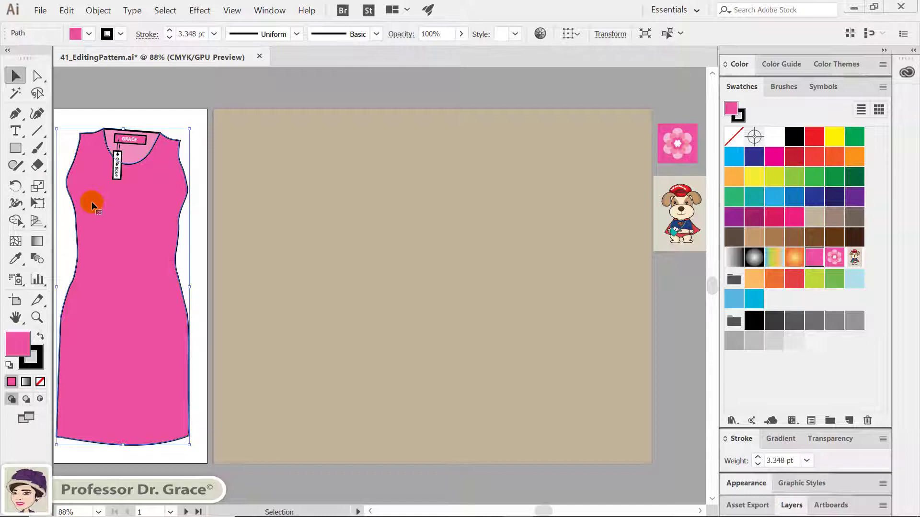
{"action": "left_click", "coordinate": [835, 259]}
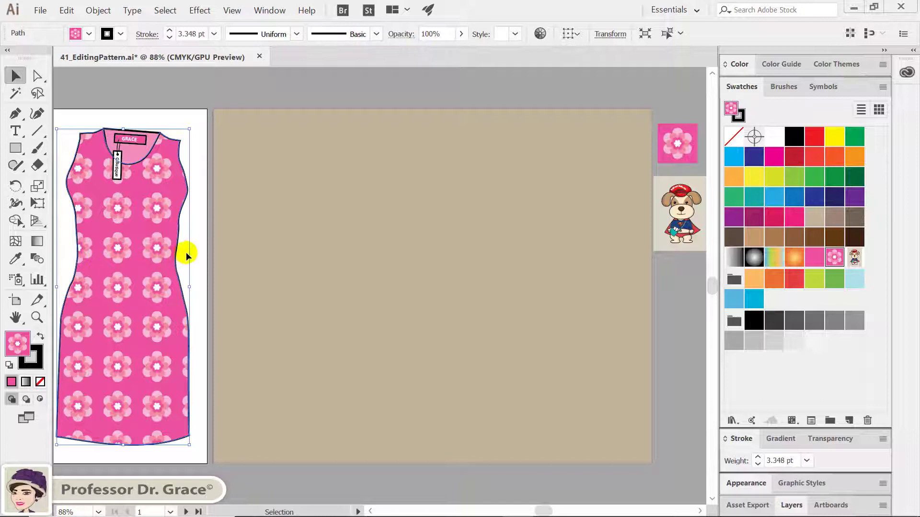
{"action": "left_click", "coordinate": [186, 253]}
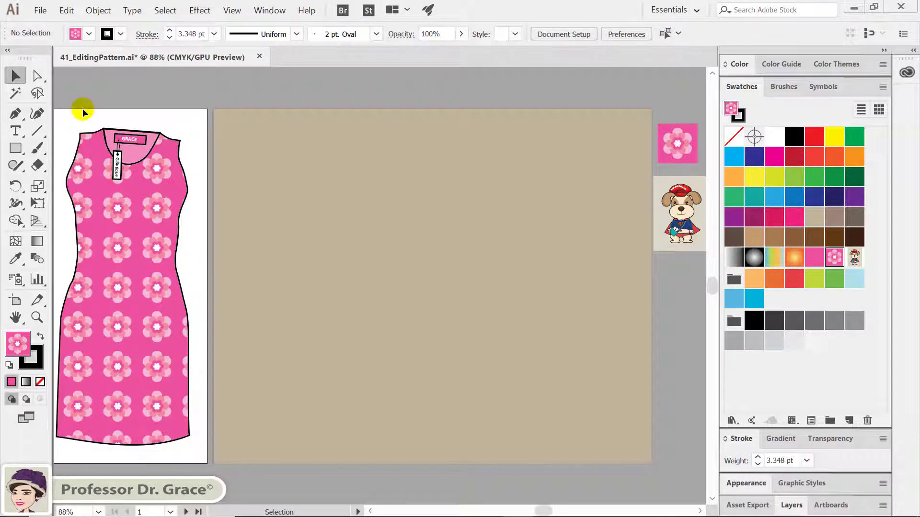
{"action": "left_click_drag", "start_coordinate": [83, 108], "coordinate": [177, 377]}
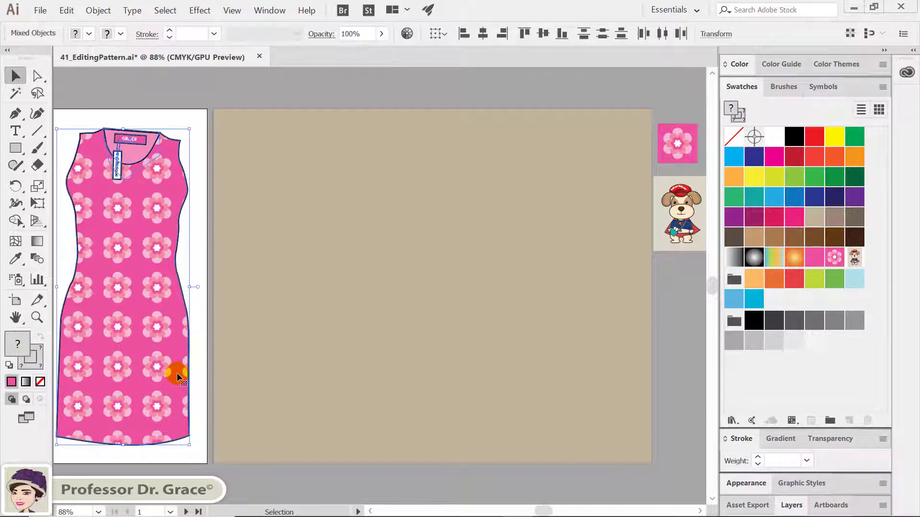
Scale uniformly to 50% with only Transform Patterns enabled, leaving Transform Objects off.
{"action": "double_click", "coordinate": [36, 187]}
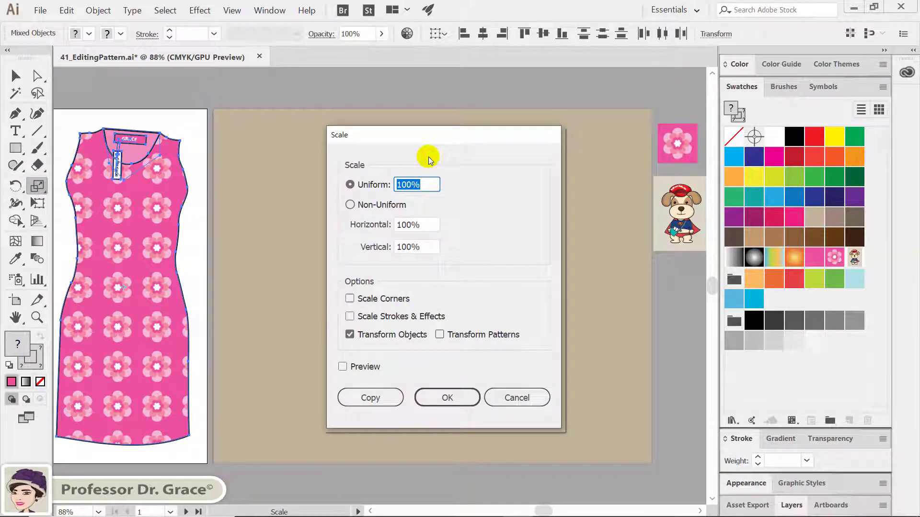
{"action": "type", "text": "50"}
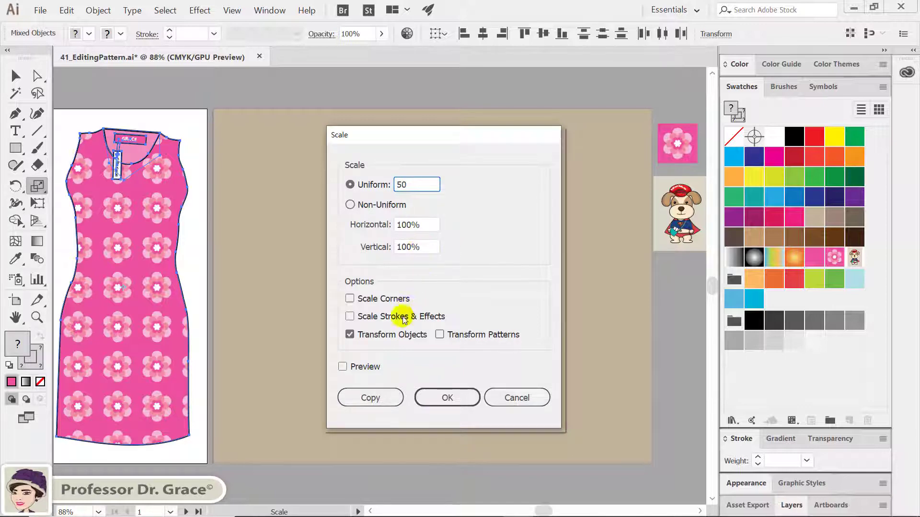
{"action": "key", "text": "Tab"}
{"action": "left_click", "coordinate": [342, 366]}
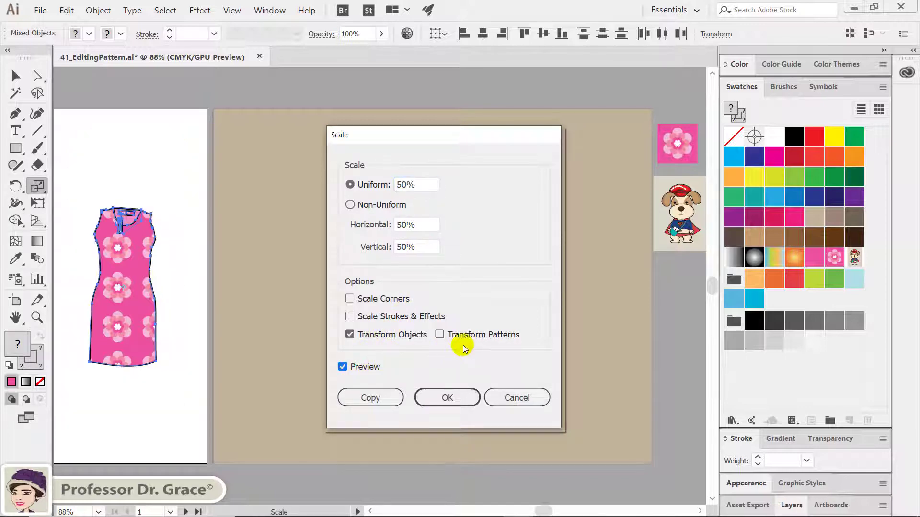
{"action": "left_click", "coordinate": [439, 335]}
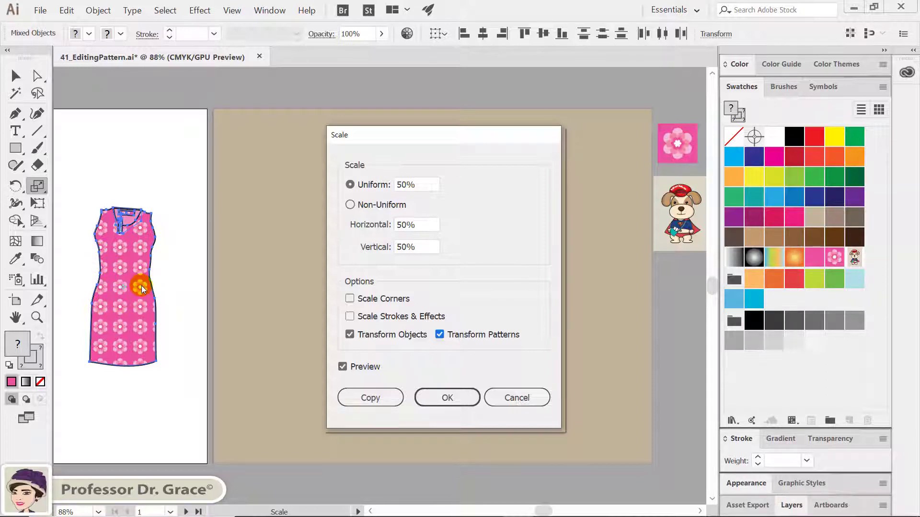
{"action": "left_click", "coordinate": [406, 319]}
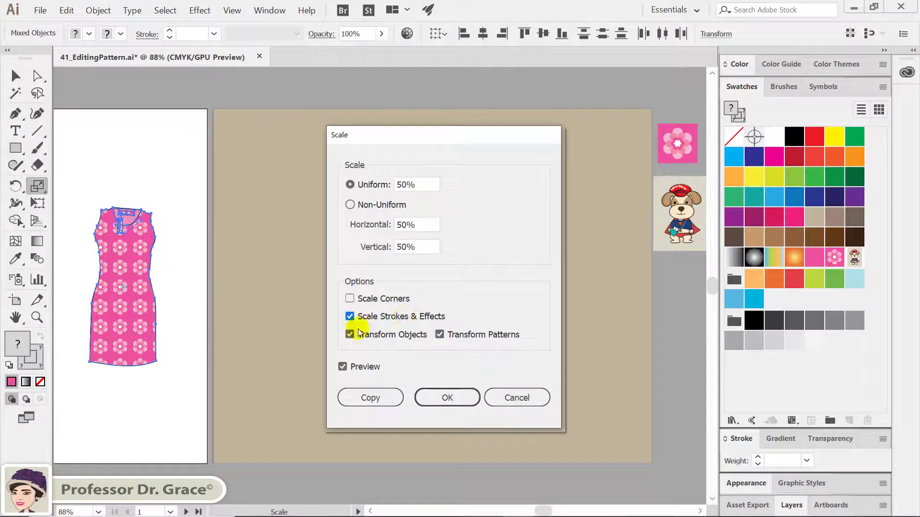
{"action": "left_click", "coordinate": [439, 334]}
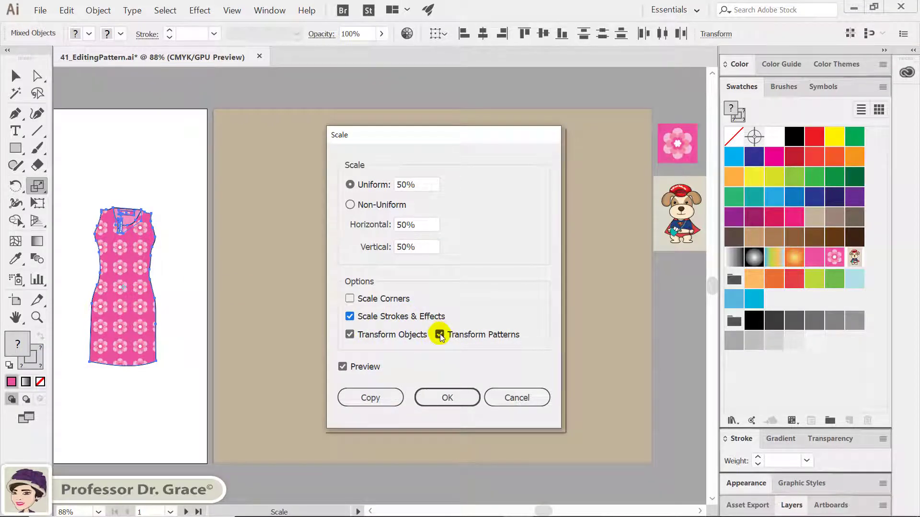
{"action": "left_click", "coordinate": [439, 334]}
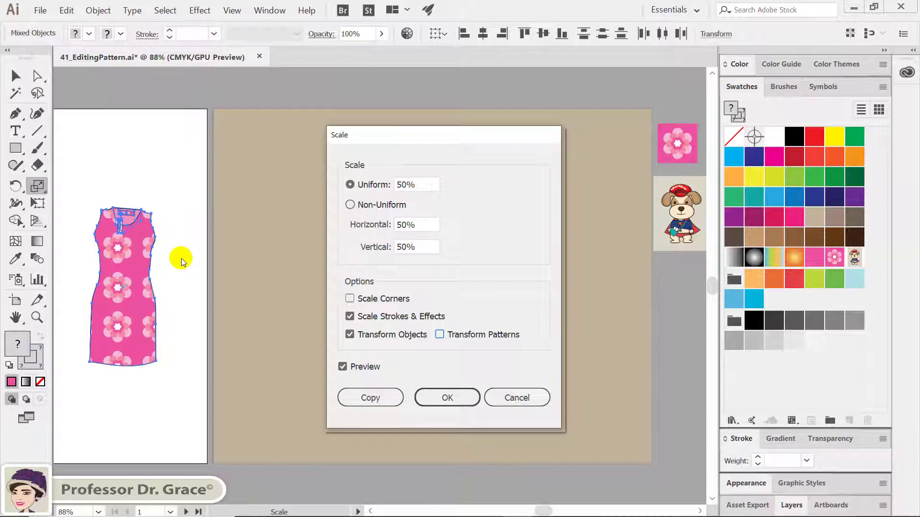
{"action": "left_click", "coordinate": [373, 320]}
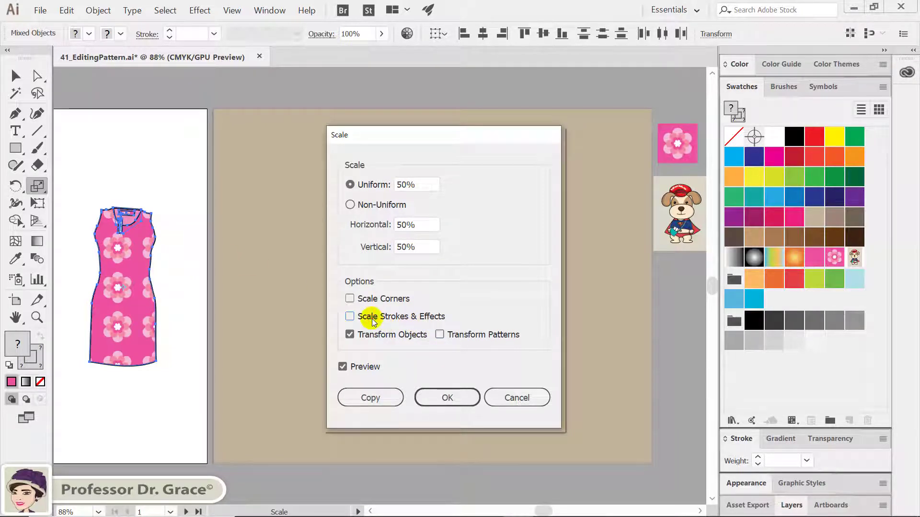
{"action": "left_click", "coordinate": [349, 335]}
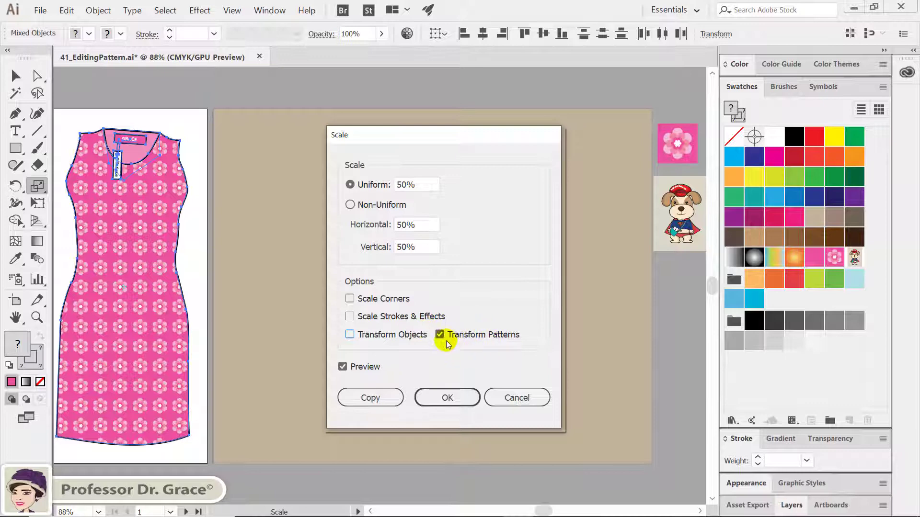
{"action": "left_click", "coordinate": [444, 398]}
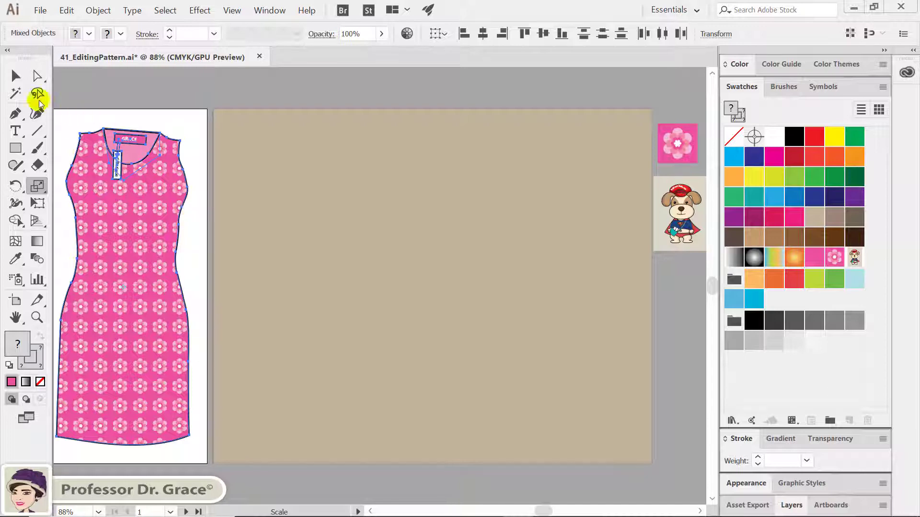
{"action": "left_click", "coordinate": [16, 75]}
{"action": "left_click", "coordinate": [144, 119]}
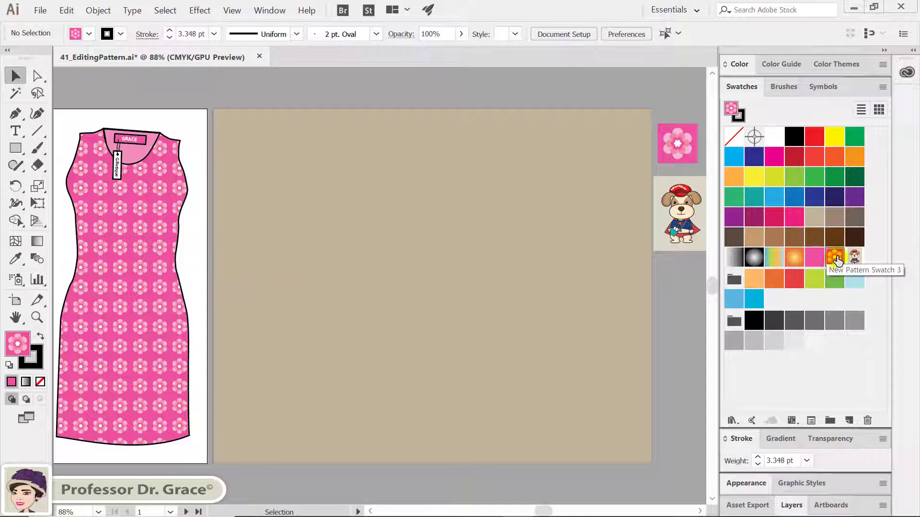
{"action": "left_click", "coordinate": [835, 260]}
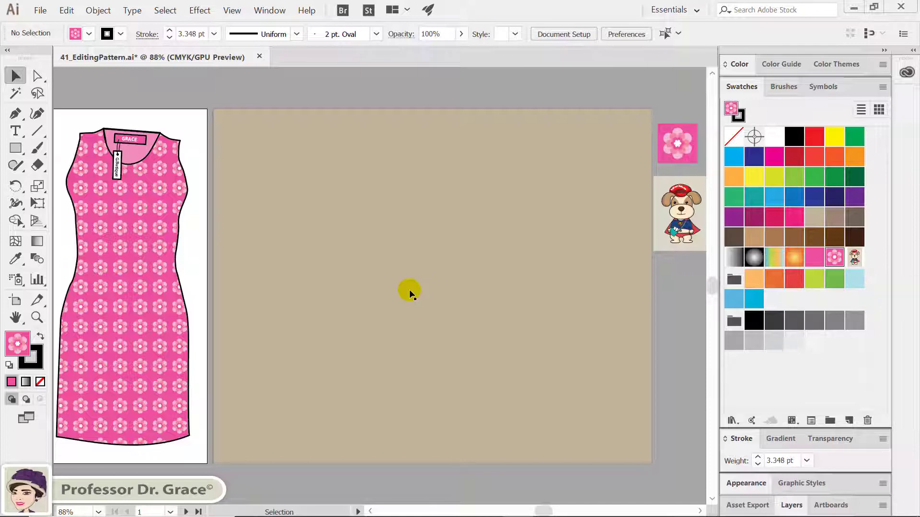
Apply the puppy pattern swatch to the beige rectangle, then deselect it.
{"action": "left_click", "coordinate": [409, 289]}
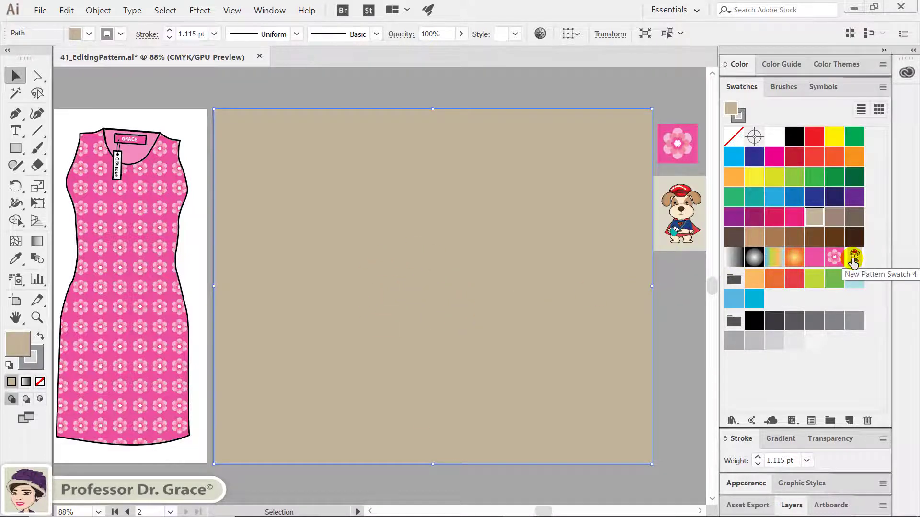
{"action": "left_click", "coordinate": [853, 261]}
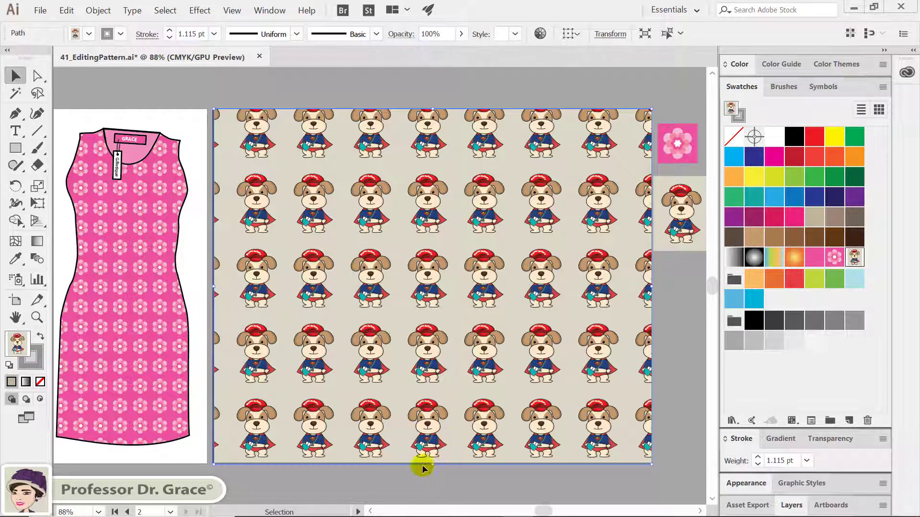
{"action": "left_click", "coordinate": [455, 477]}
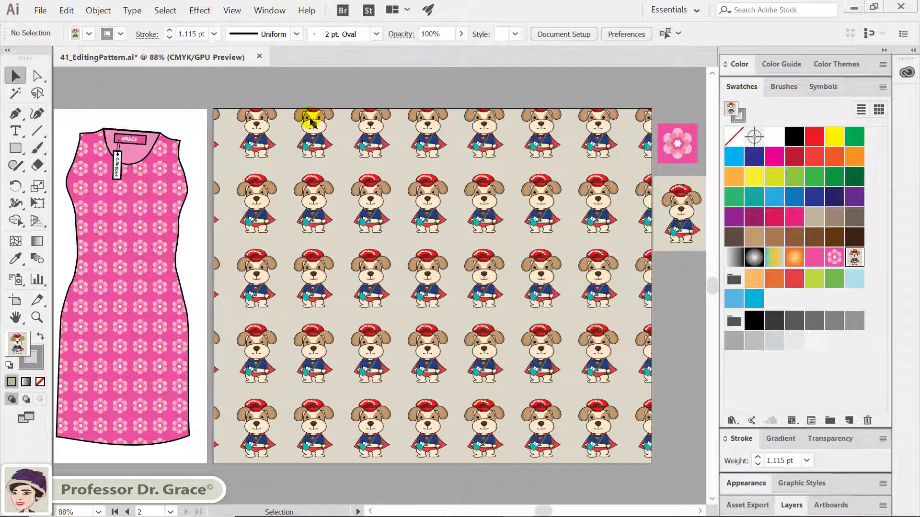
Uncheck Transform Pattern Tiles in General preferences and confirm with OK.
{"action": "left_click", "coordinate": [67, 10]}
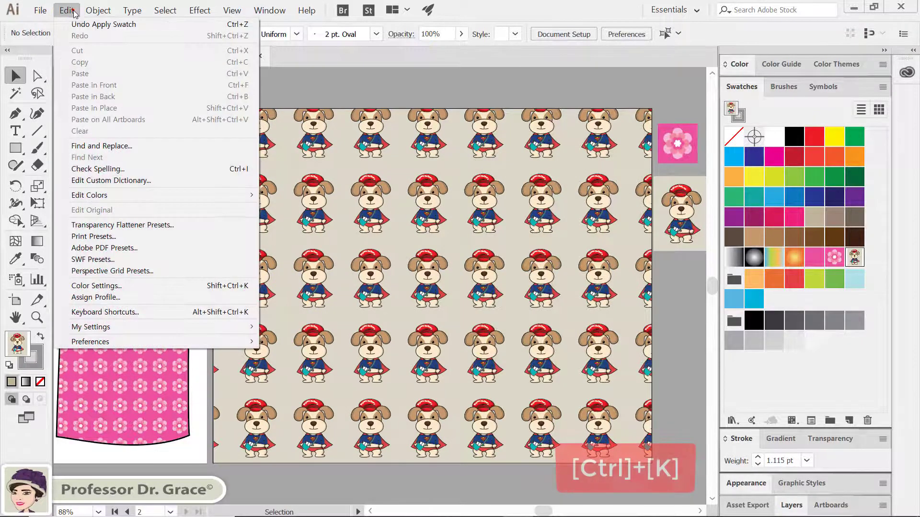
{"action": "left_click", "coordinate": [114, 341]}
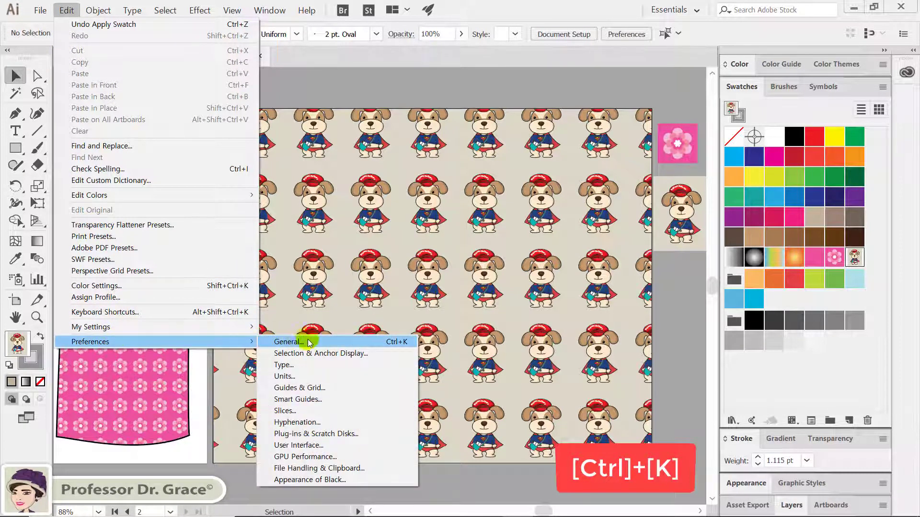
{"action": "left_click", "coordinate": [397, 342]}
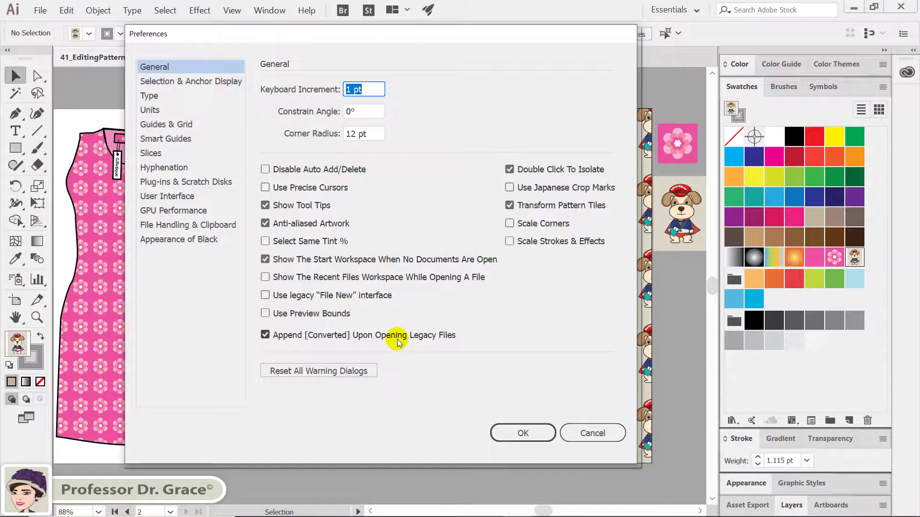
{"action": "left_click_drag", "start_coordinate": [379, 38], "coordinate": [423, 79]}
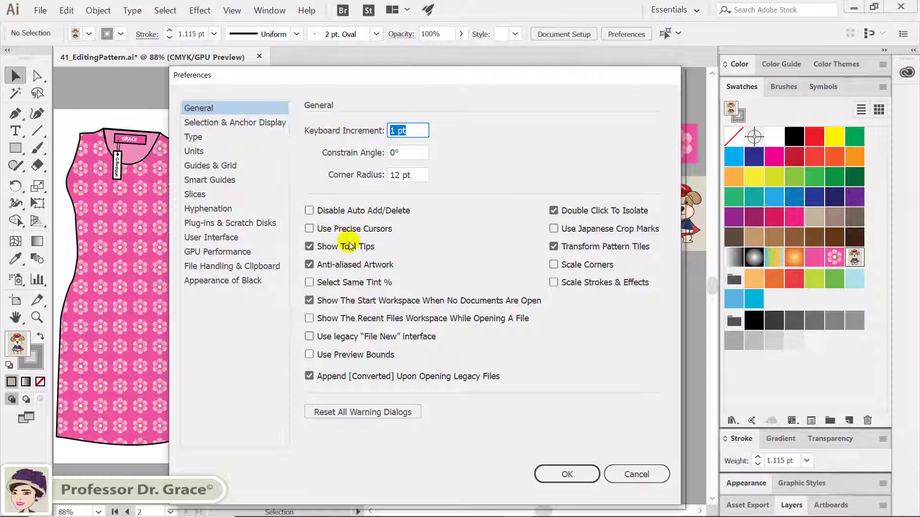
{"action": "left_click", "coordinate": [559, 247]}
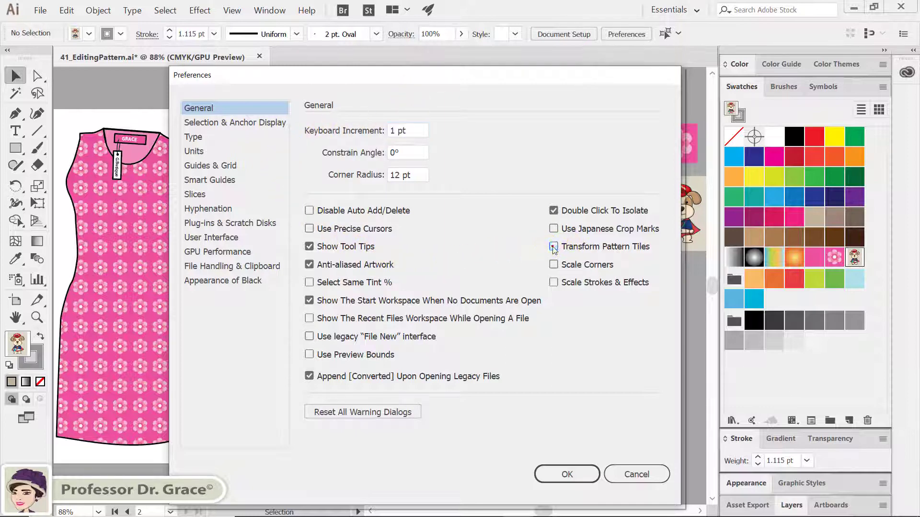
{"action": "left_click", "coordinate": [554, 474]}
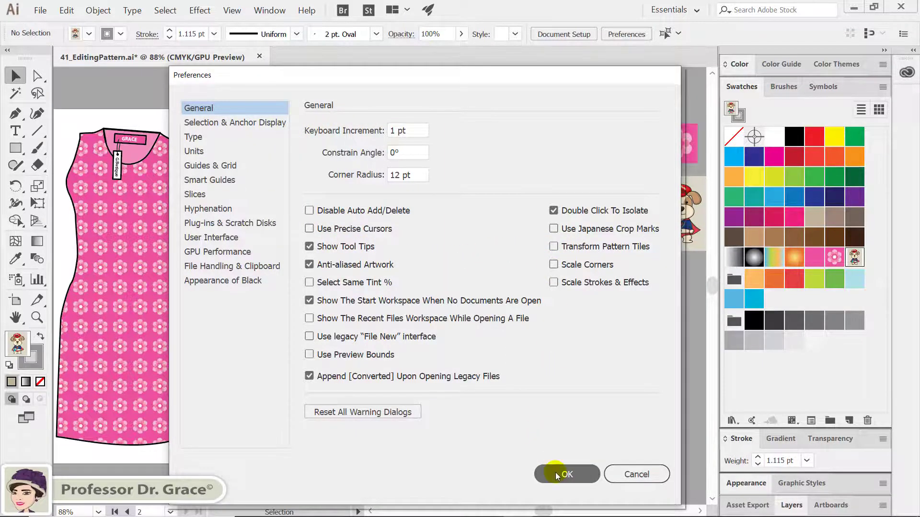
{"action": "left_click", "coordinate": [556, 474]}
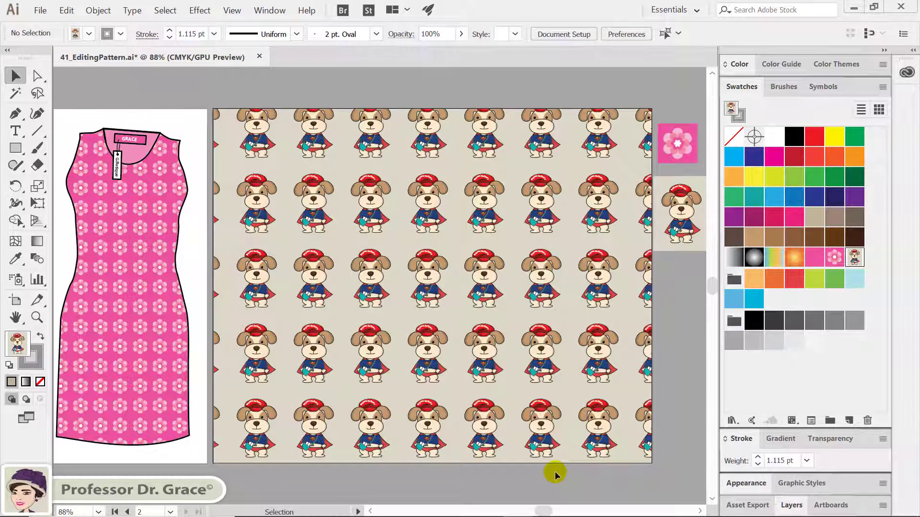
Nudge the puppy rectangle two up, three right and one down, then deselect it.
{"action": "left_click", "coordinate": [397, 299]}
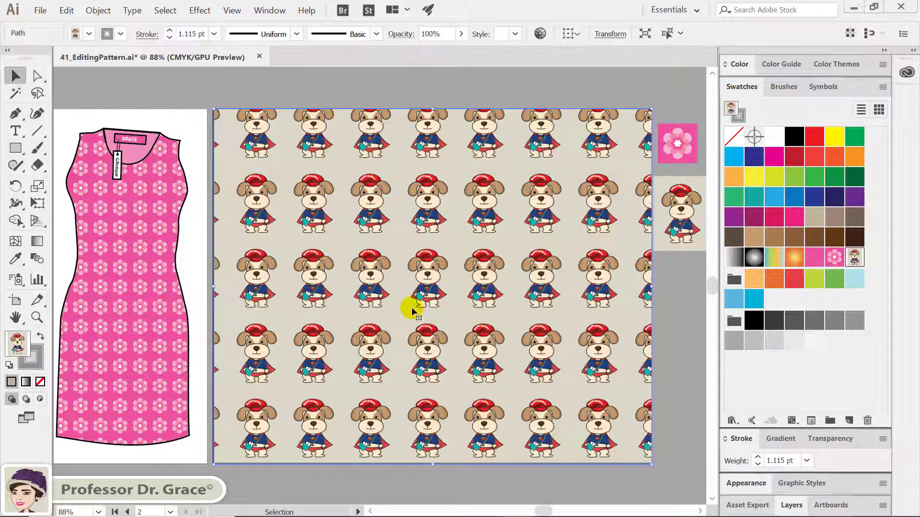
{"action": "key", "text": "Up"}
{"action": "key", "text": "Up"}
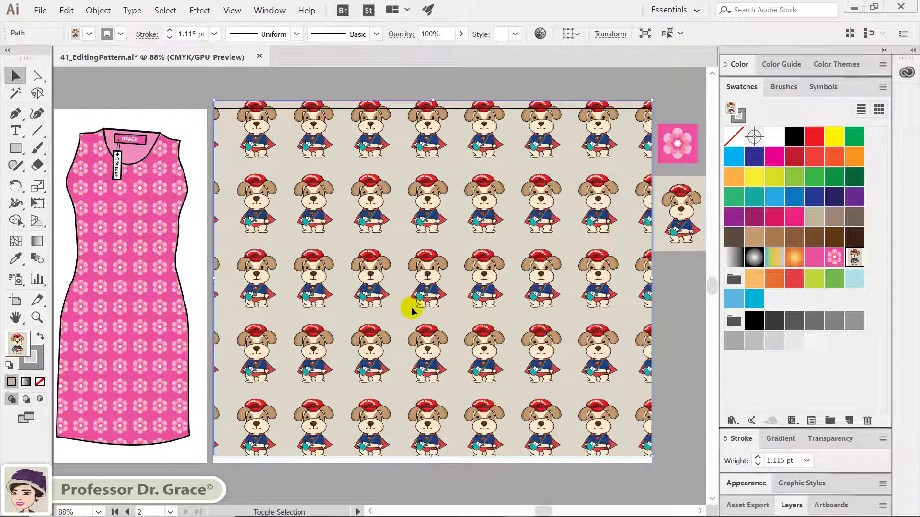
{"action": "key", "text": "Up"}
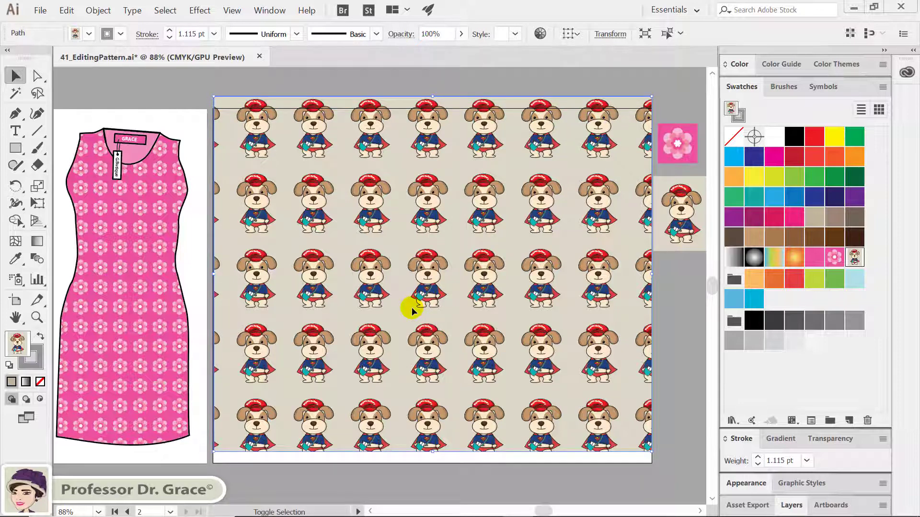
{"action": "key", "text": "Right"}
{"action": "key", "text": "Right"}
{"action": "key", "text": "Right"}
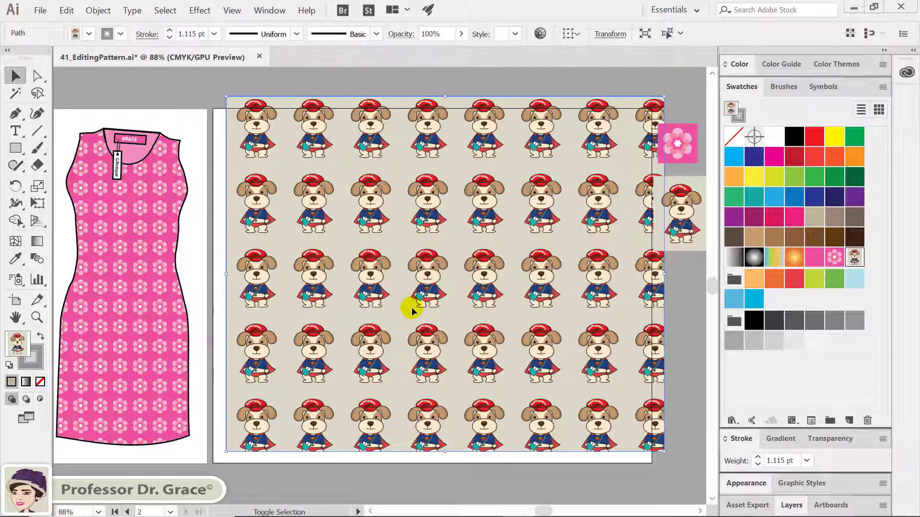
{"action": "key", "text": "Right"}
{"action": "key", "text": "Right"}
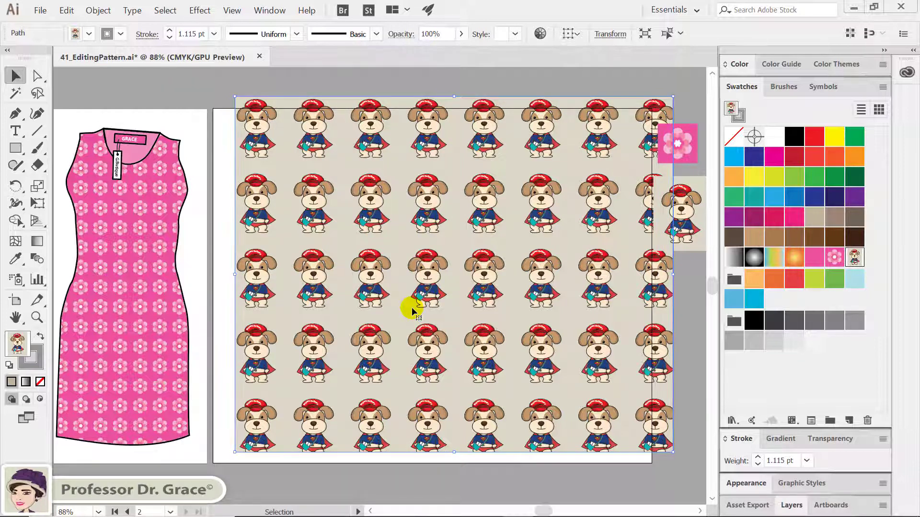
{"action": "key", "text": "Down"}
{"action": "key", "text": "Down"}
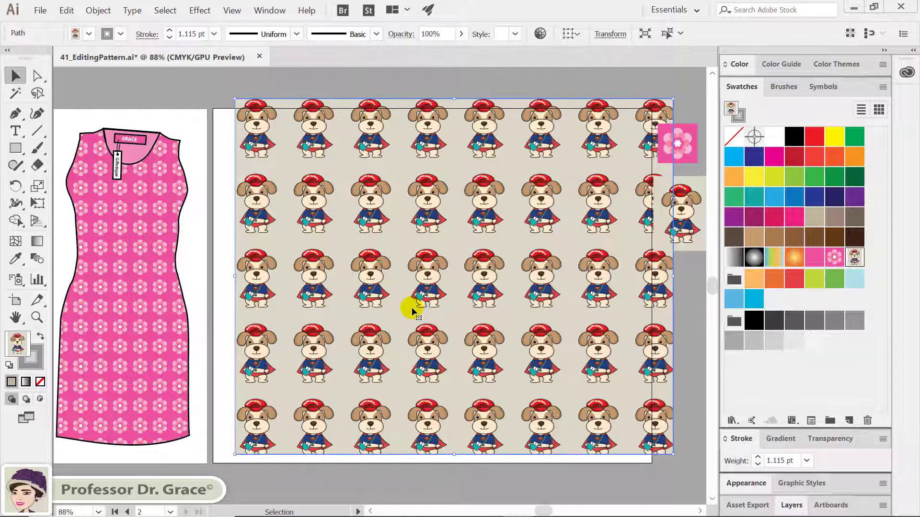
{"action": "key", "text": "Right"}
{"action": "key", "text": "Right"}
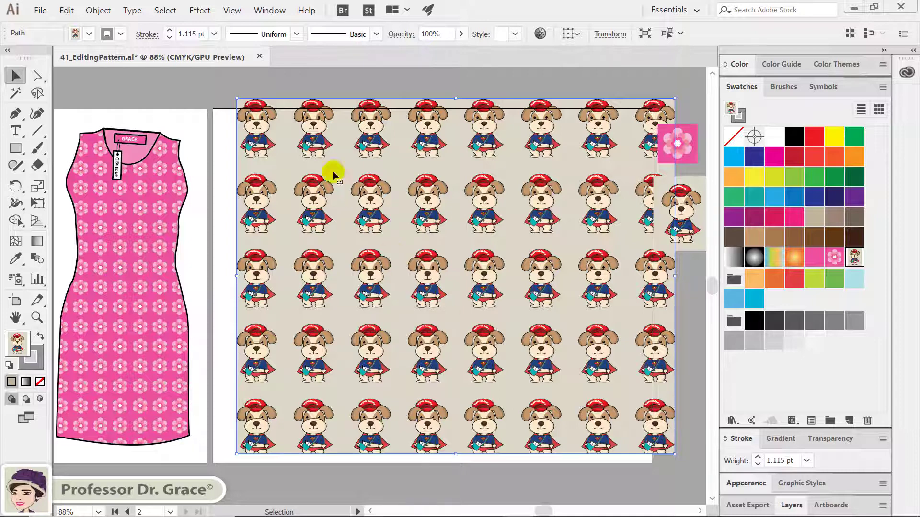
{"action": "left_click", "coordinate": [378, 83]}
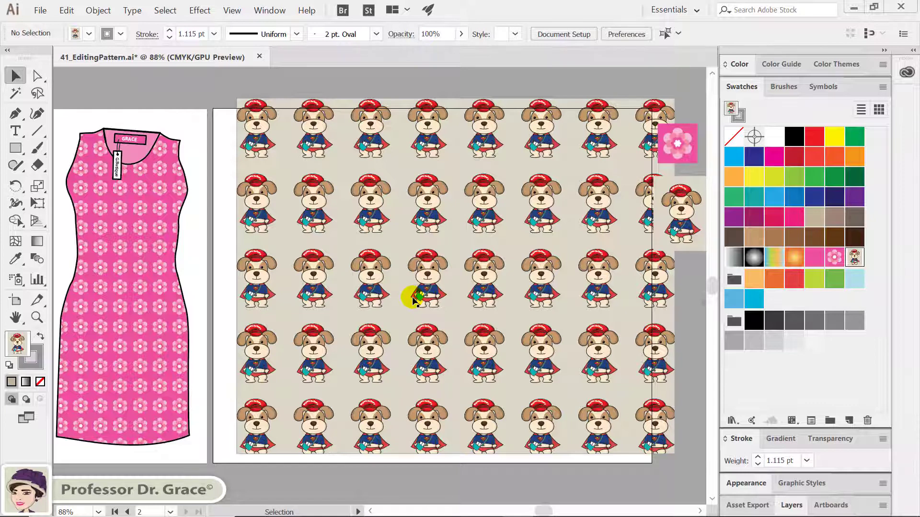
Re-enable Transform Pattern Tiles in General preferences and confirm with OK.
{"action": "left_click", "coordinate": [66, 11]}
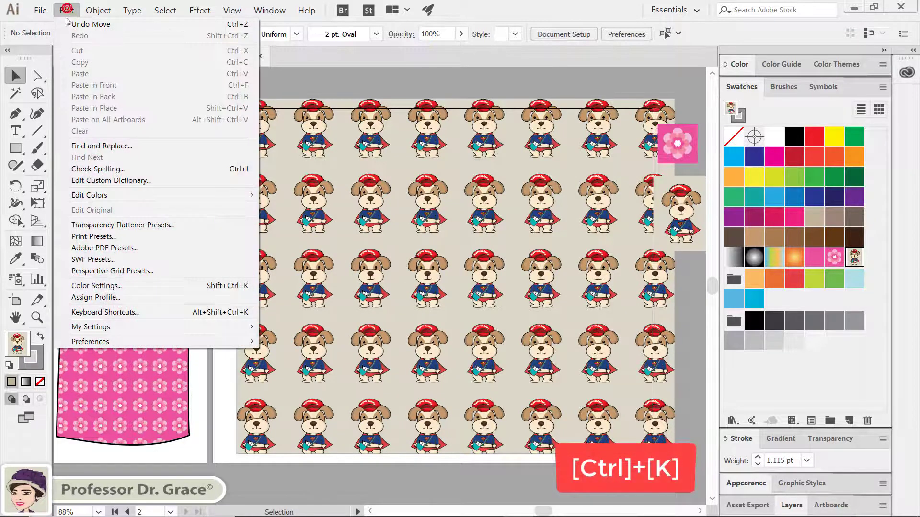
{"action": "mouse_move", "coordinate": [90, 341]}
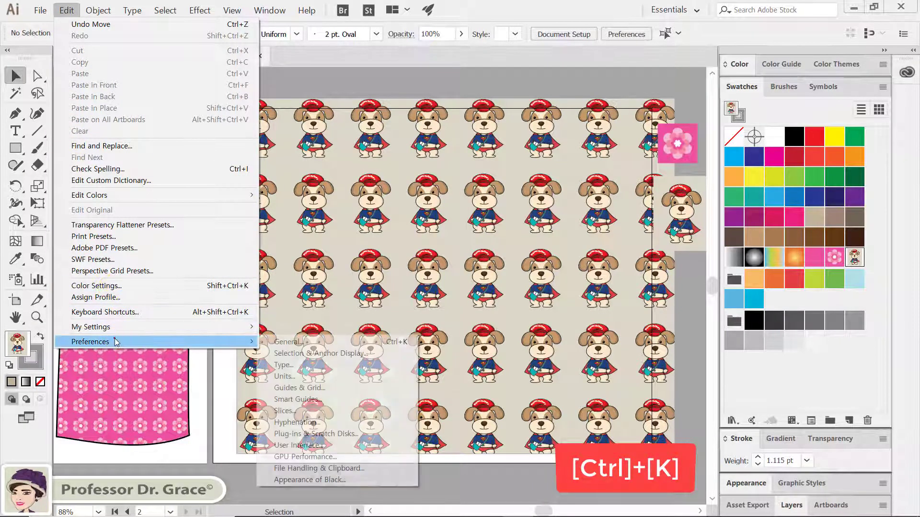
{"action": "left_click", "coordinate": [391, 341]}
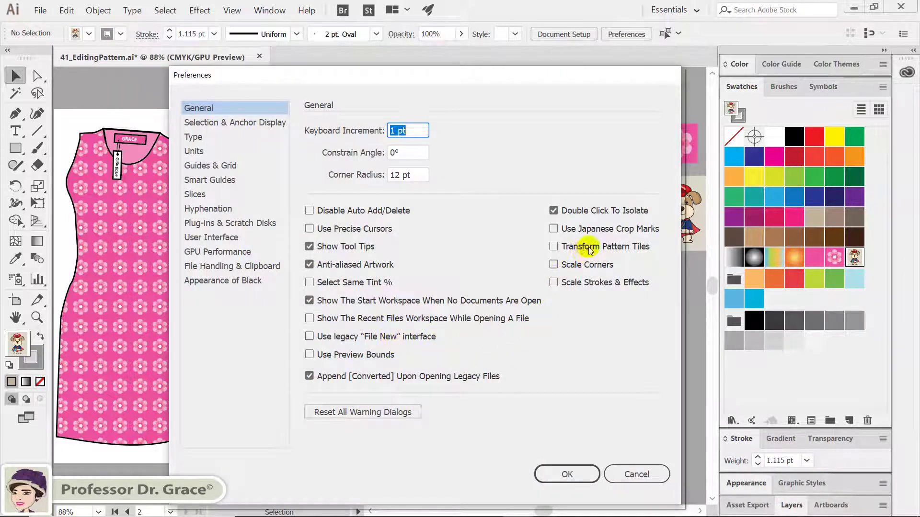
{"action": "left_click", "coordinate": [552, 246]}
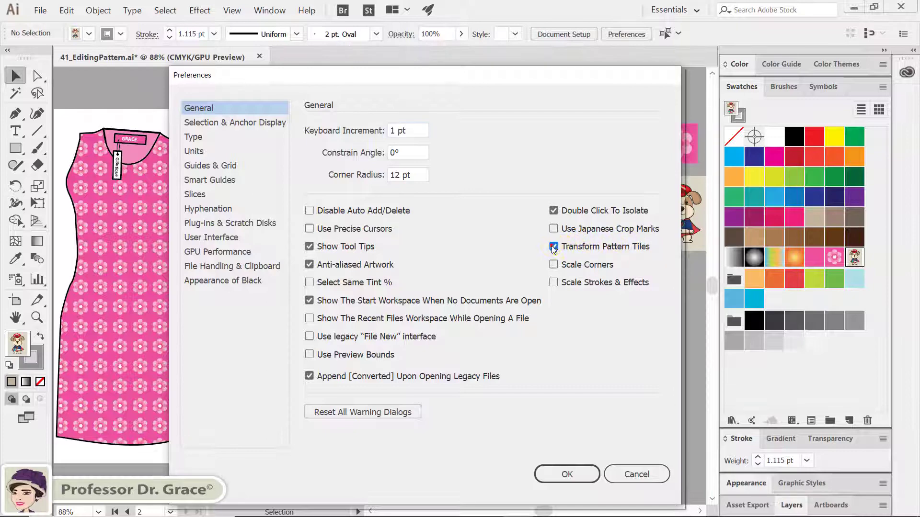
{"action": "left_click", "coordinate": [558, 477]}
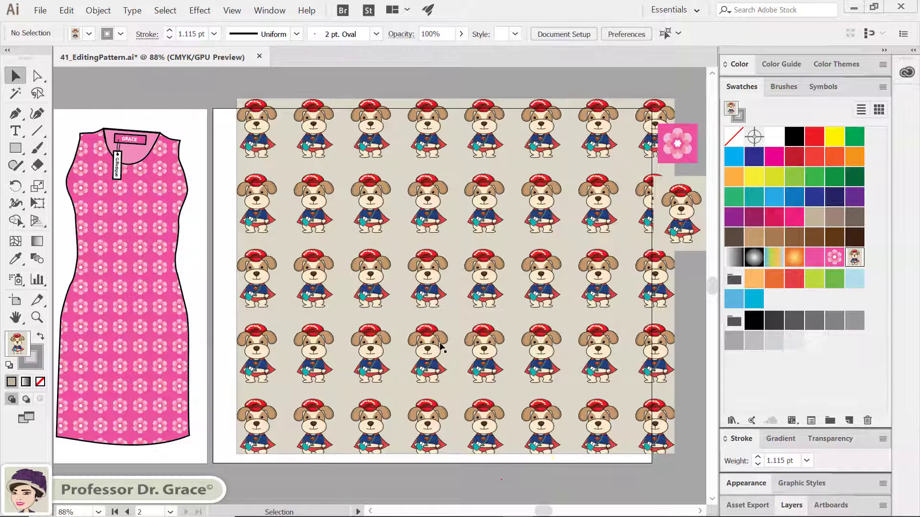
Drag the puppy rectangle back onto the artboard, its tiles moving along, then deselect.
{"action": "left_click", "coordinate": [386, 233]}
{"action": "left_click", "coordinate": [483, 232]}
{"action": "left_click_drag", "start_coordinate": [483, 234], "coordinate": [471, 165]}
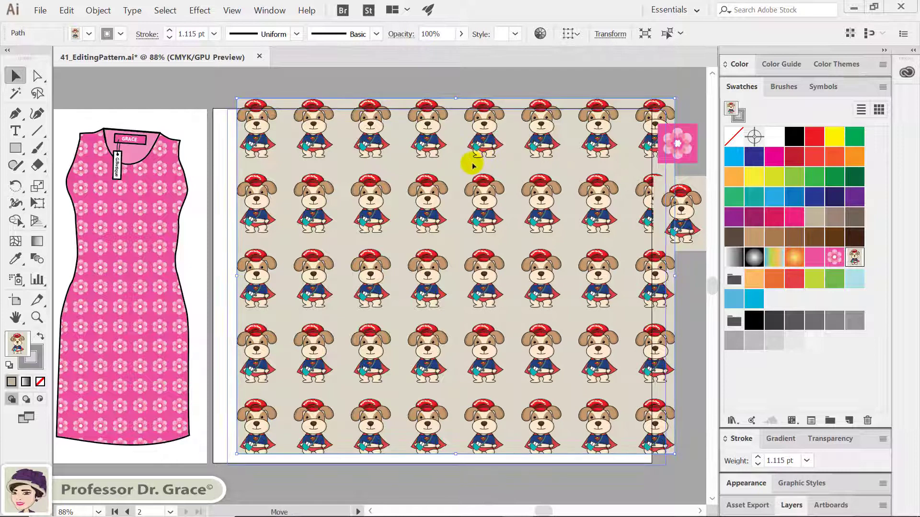
{"action": "left_click_drag", "start_coordinate": [471, 165], "coordinate": [460, 201]}
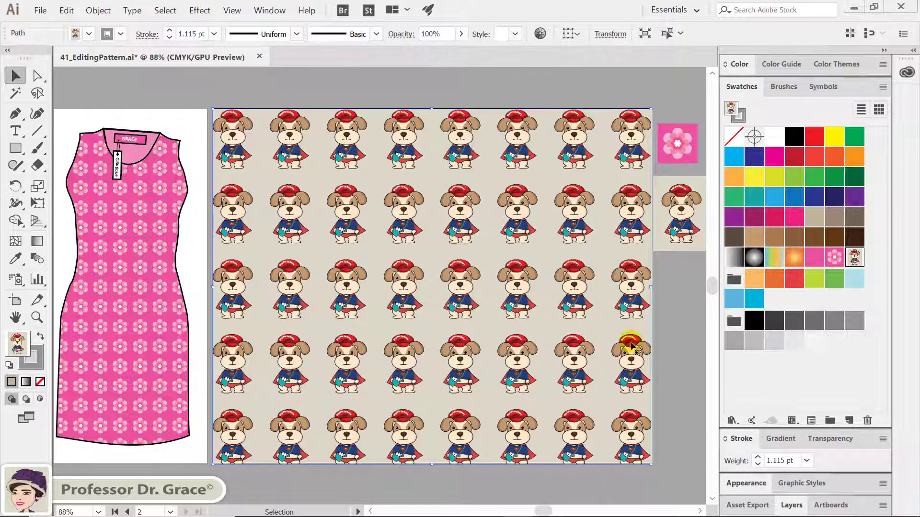
{"action": "left_click", "coordinate": [682, 353]}
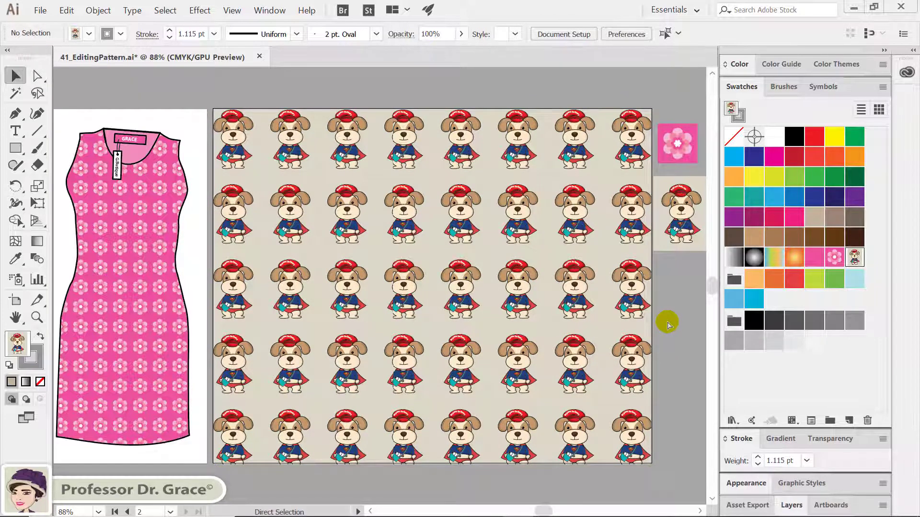
{"action": "scroll", "coordinate": [667, 323], "scroll_direction": "left", "scroll_amount": 2}
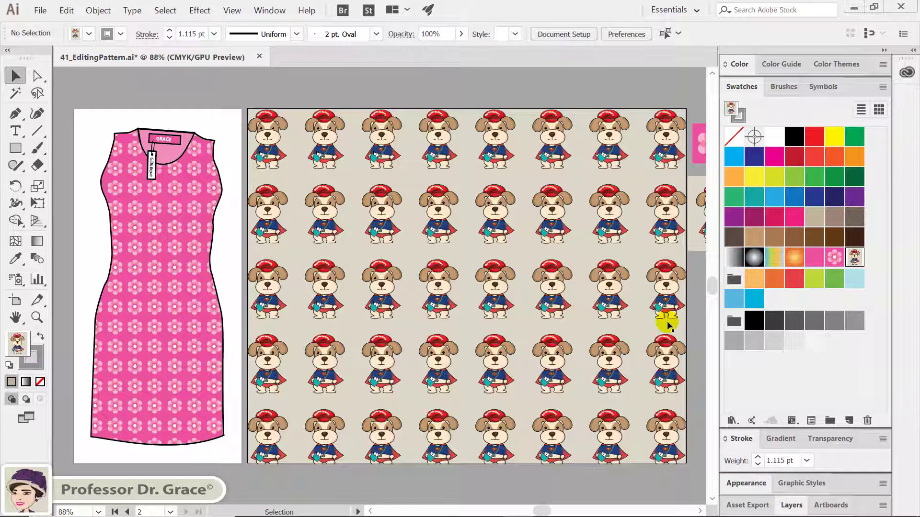